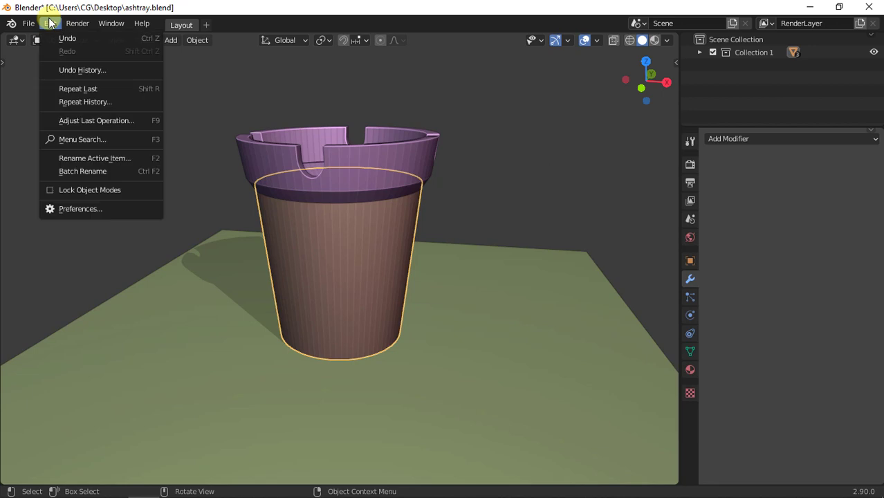
Step: Enable the Object: Cell Fracture add-on in the preferences and close the preferences window
click(85, 210)
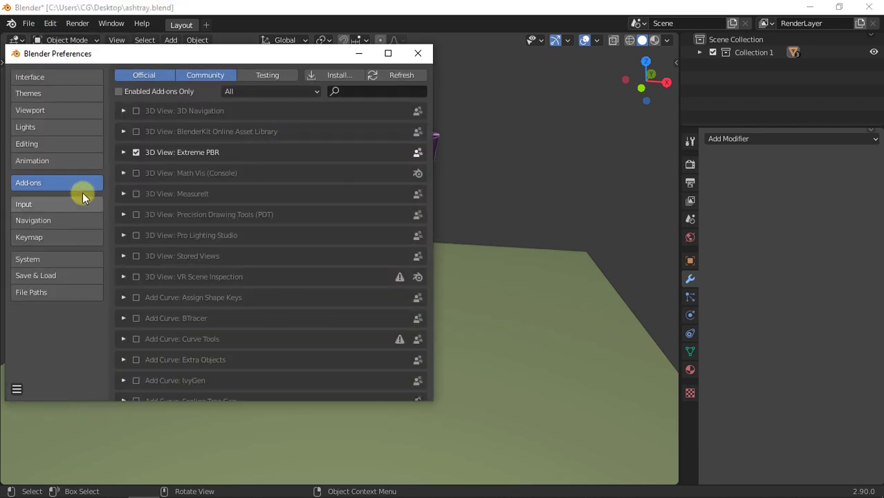
click(346, 90)
text(cell)
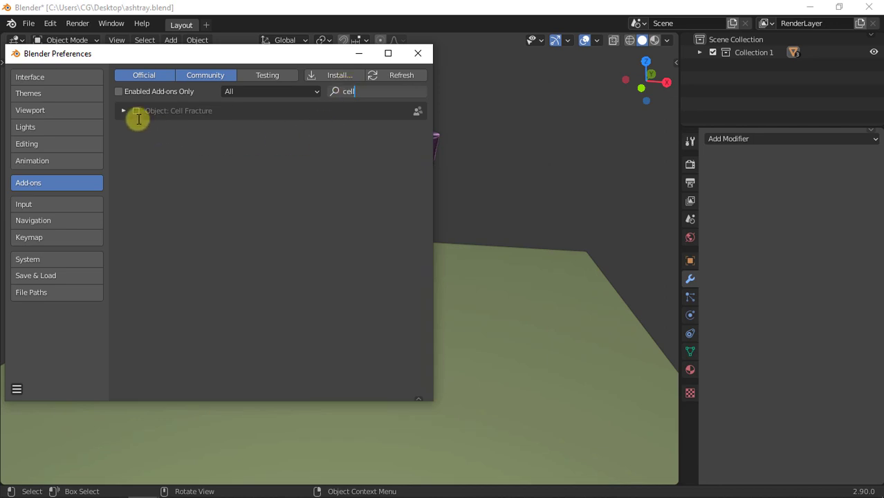
click(136, 111)
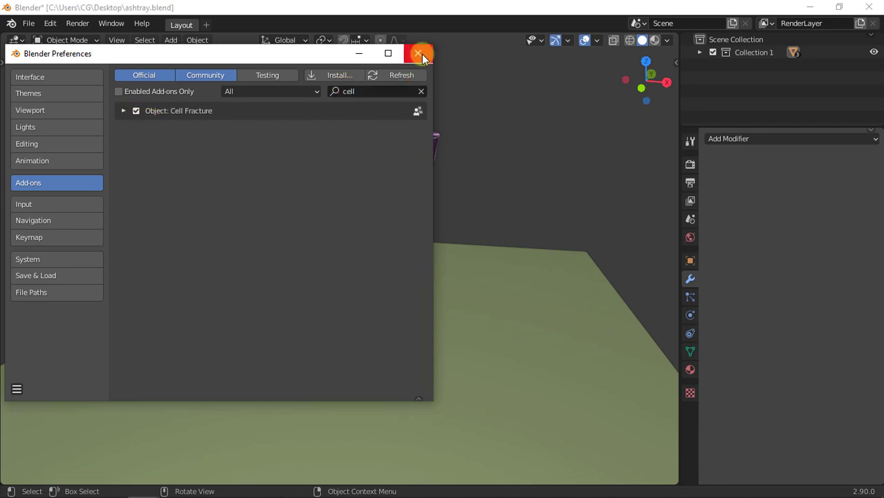
click(420, 54)
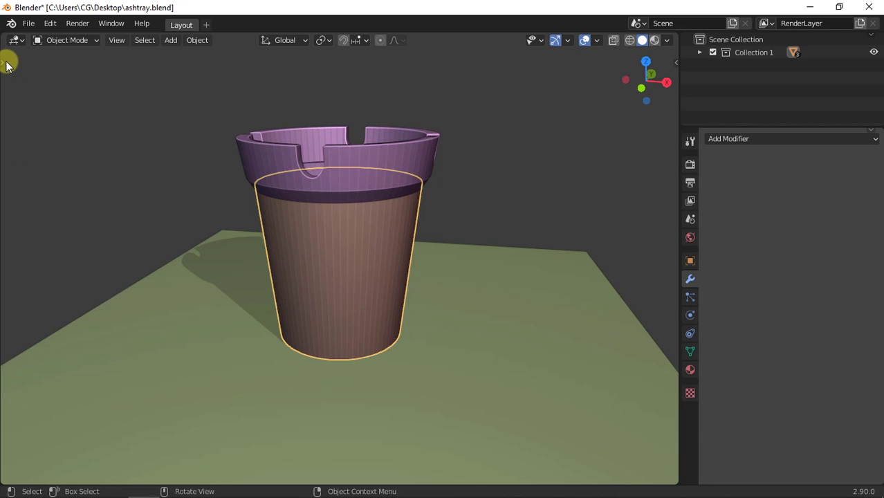
Step: Activate the Annotate tool and set its stroke placement to Surface
drag(5, 61, 86, 76)
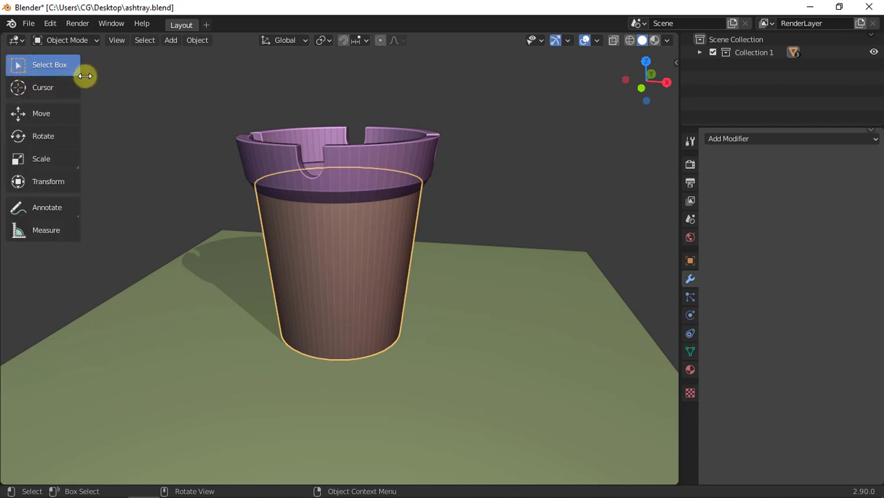
click(35, 205)
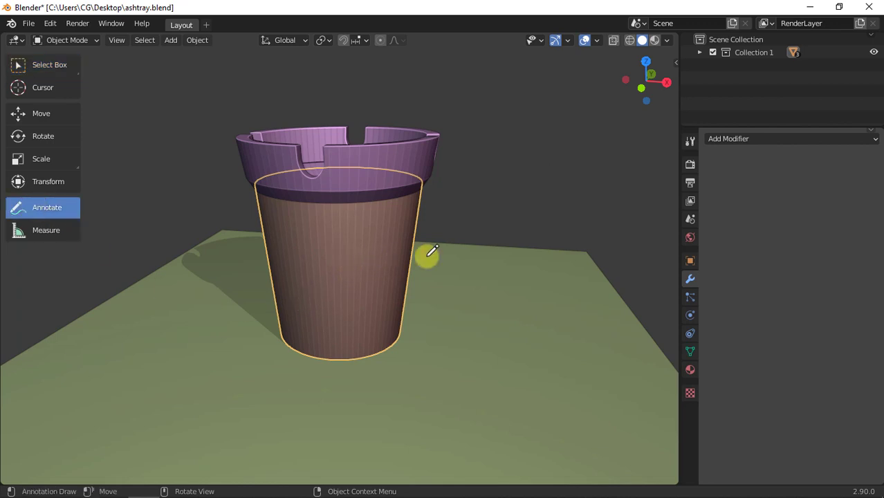
click(693, 136)
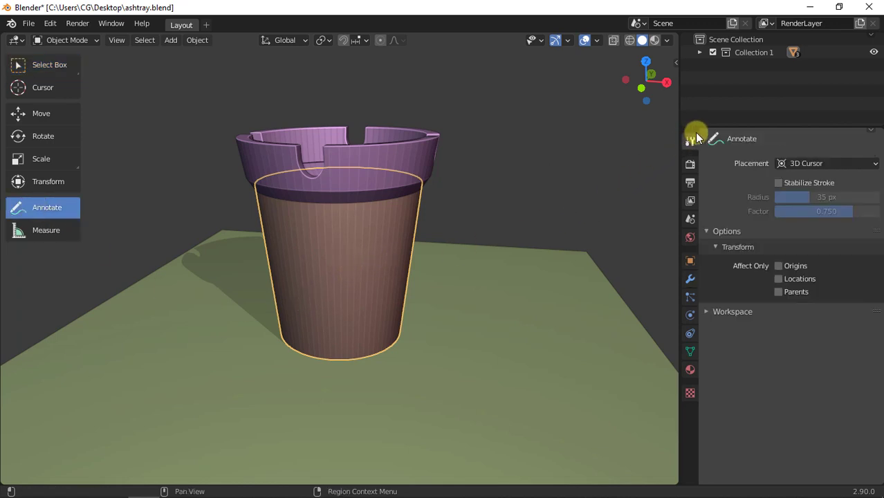
click(795, 163)
click(743, 207)
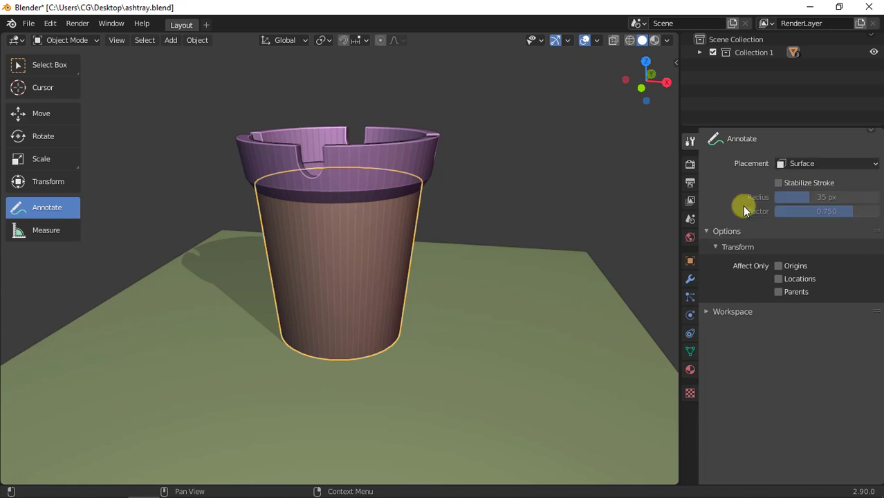
Step: Draw a spiderweb crack pattern, a spiral with radiating lines, on the front of the ashtray's lower cup
mouse_move(345, 260)
mouse_down()
mouse_move(359, 267)
mouse_move(334, 250)
mouse_move(382, 239)
mouse_move(320, 239)
mouse_move(393, 227)
mouse_move(322, 308)
mouse_move(354, 214)
mouse_up()
middle_drag(422, 279, 407, 268)
mouse_move(341, 258)
mouse_down()
mouse_move(386, 217)
mouse_move(345, 251)
mouse_move(338, 233)
mouse_move(287, 217)
mouse_move(308, 284)
mouse_move(339, 279)
mouse_move(361, 332)
mouse_move(392, 318)
mouse_move(403, 243)
mouse_up()
Step: Run Cell Fracture on the lower cup with Annotation Pencil as the point source and a source limit of 200
click(196, 41)
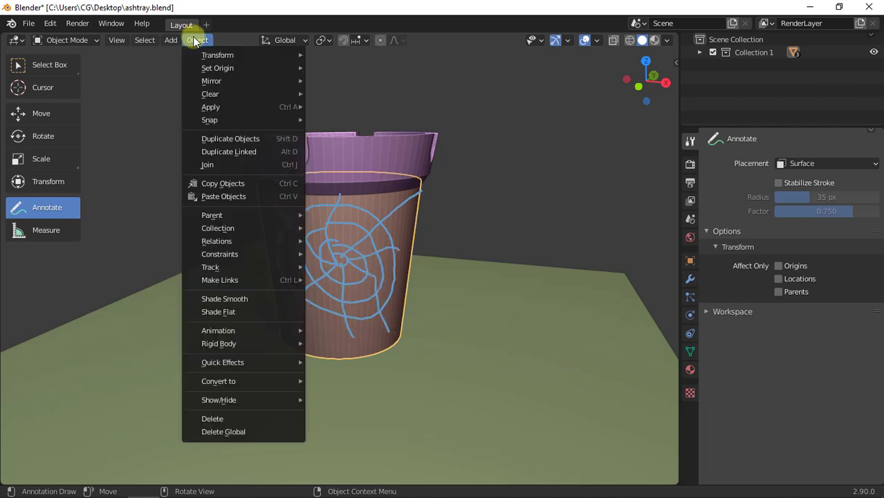
mouse_move(259, 362)
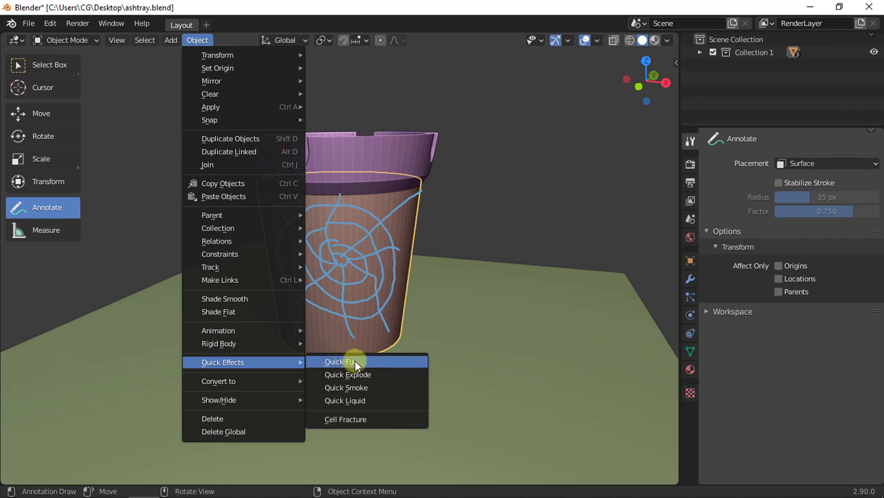
click(348, 420)
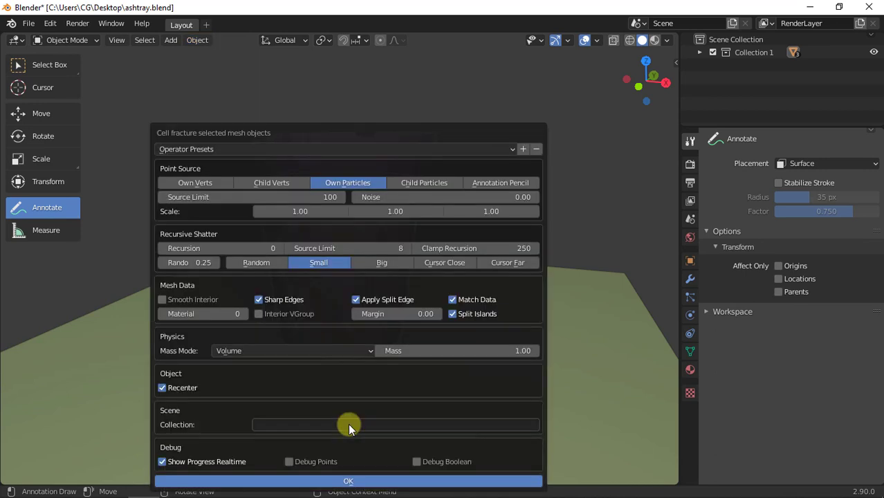
drag(272, 133, 540, 47)
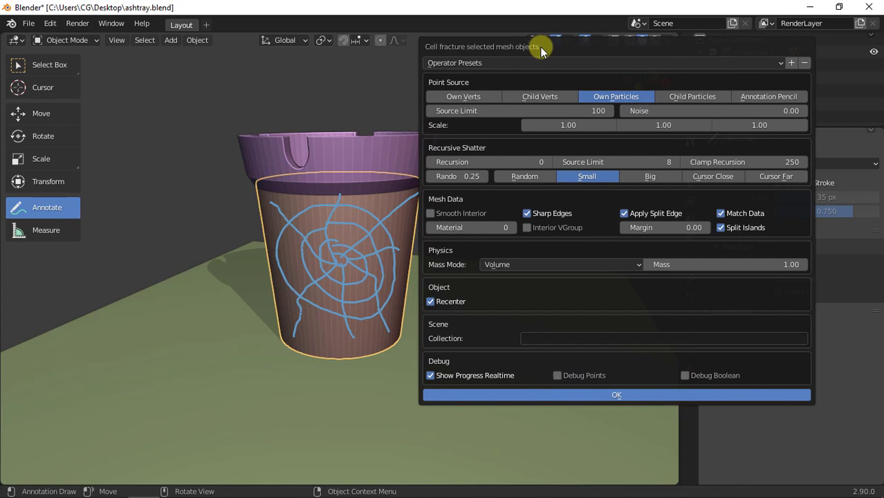
click(748, 99)
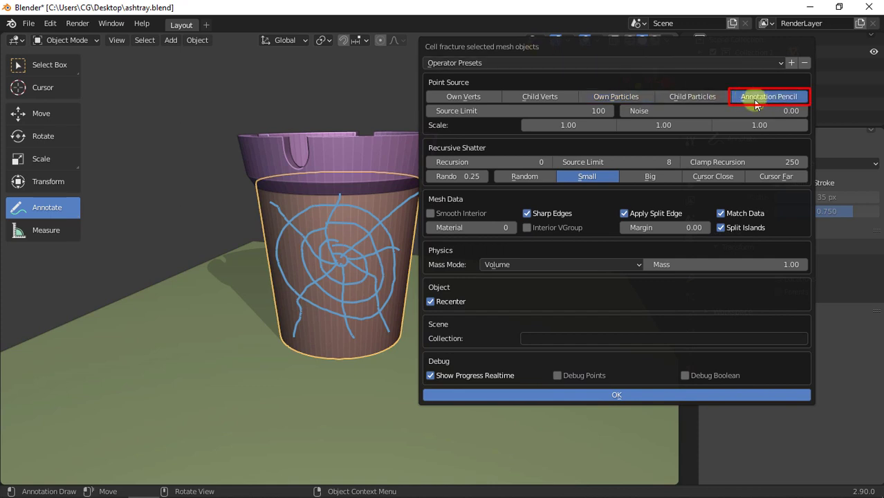
click(590, 111)
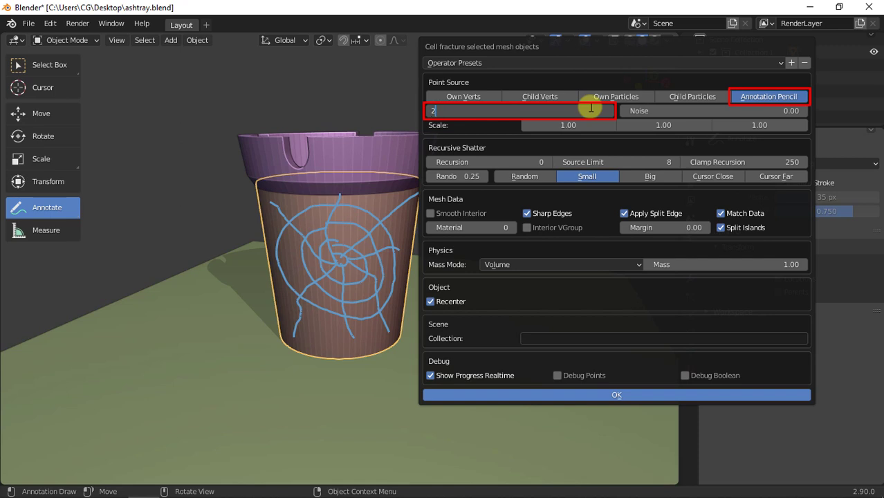
key(Return)
click(489, 161)
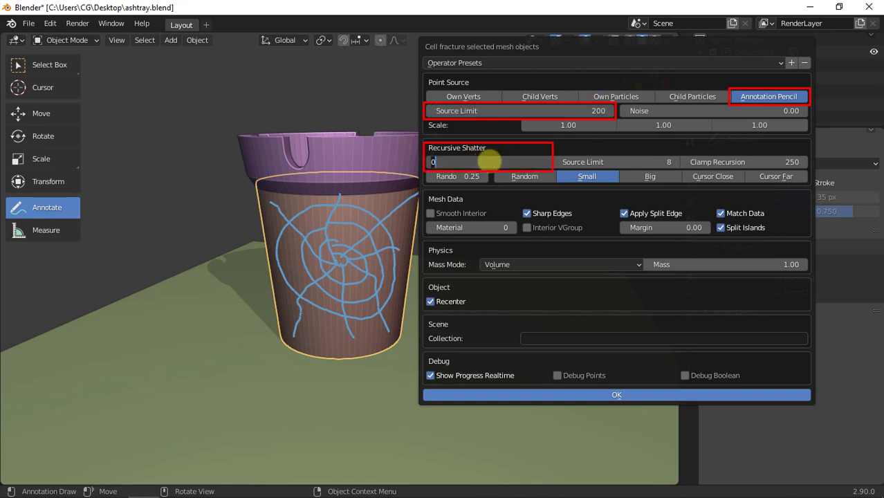
click(573, 398)
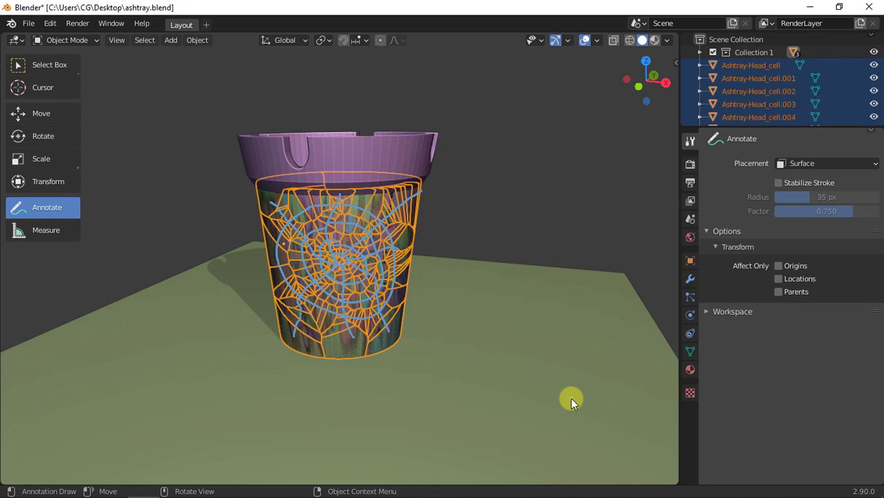
Step: Switch back to the Select Box tool, hide the tool shelf and deselect the fractured pieces
click(39, 64)
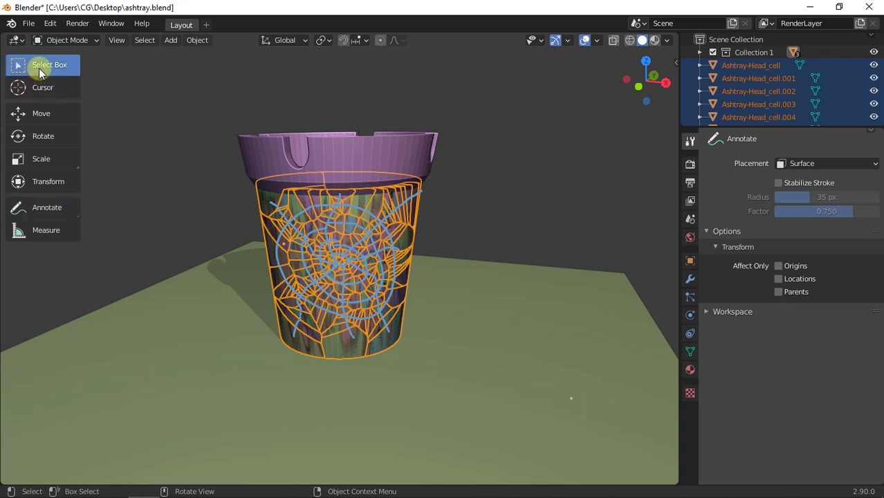
key(t)
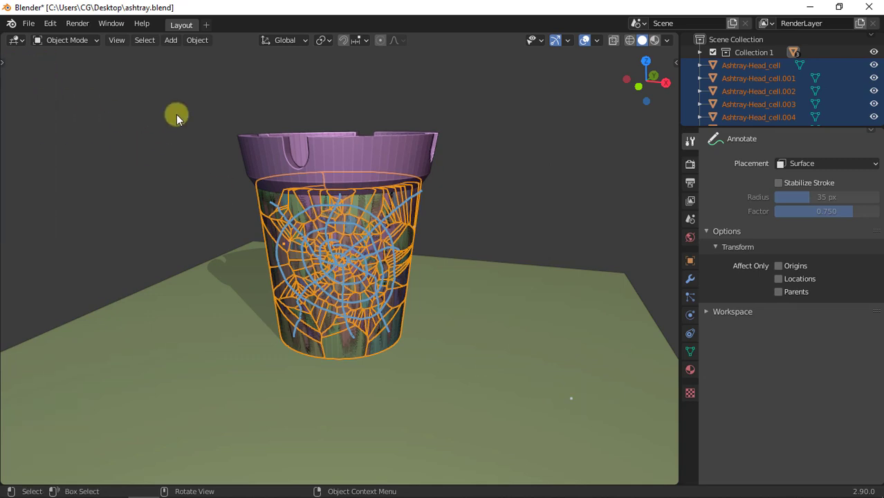
click(176, 114)
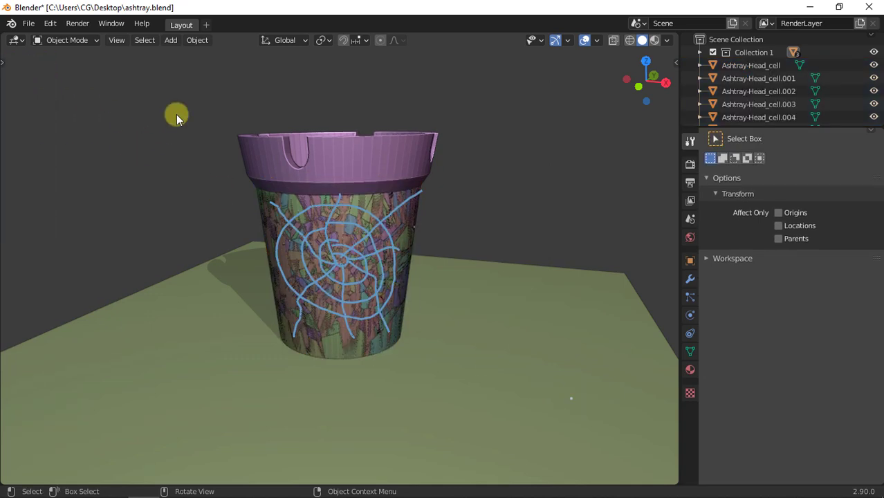
Step: Hide the Note annotation layer from the viewport
click(677, 60)
click(671, 112)
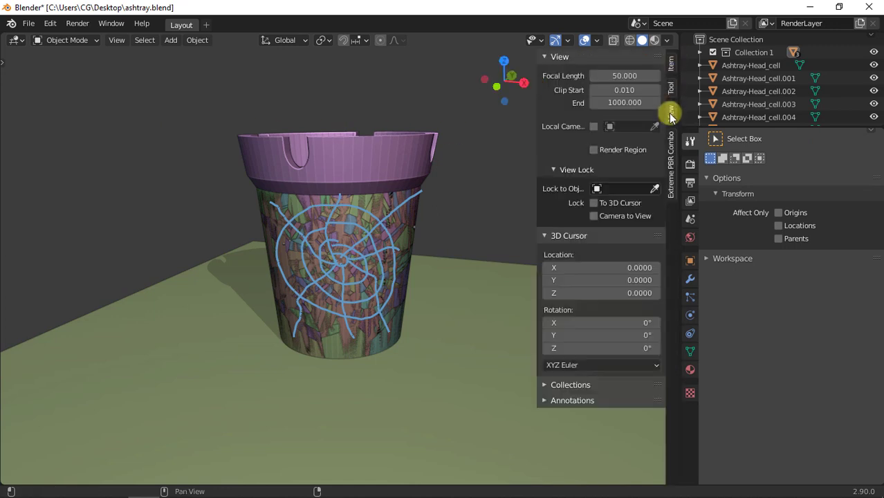
click(576, 400)
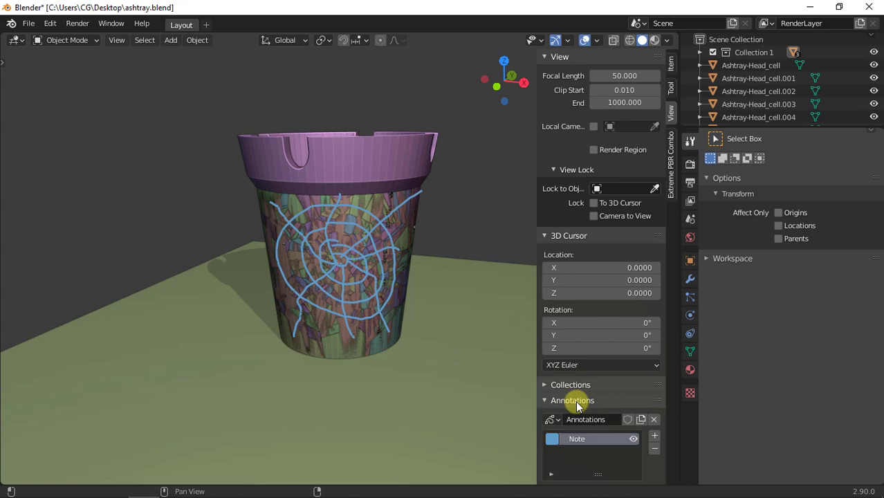
click(634, 439)
Step: Hide the original unfractured Ashtray-Head object and close the viewport sidebar
click(359, 213)
key(g)
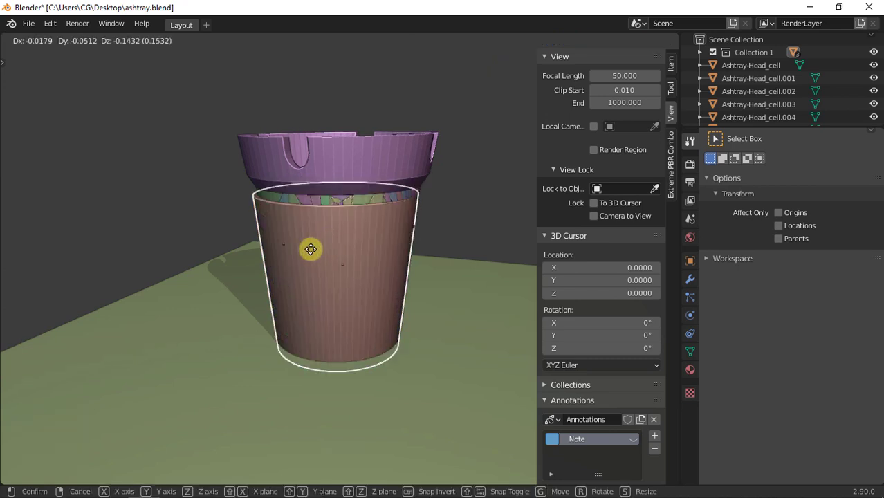
right_click(331, 172)
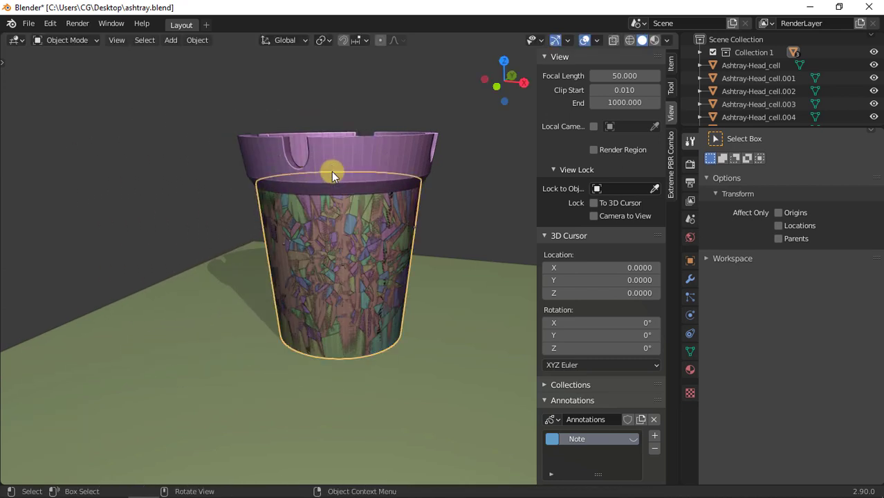
key(KP_Decimal)
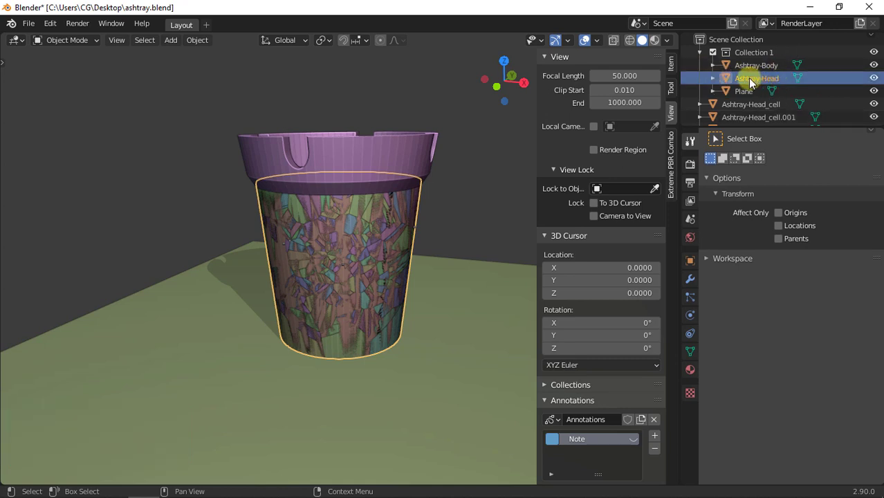
click(873, 79)
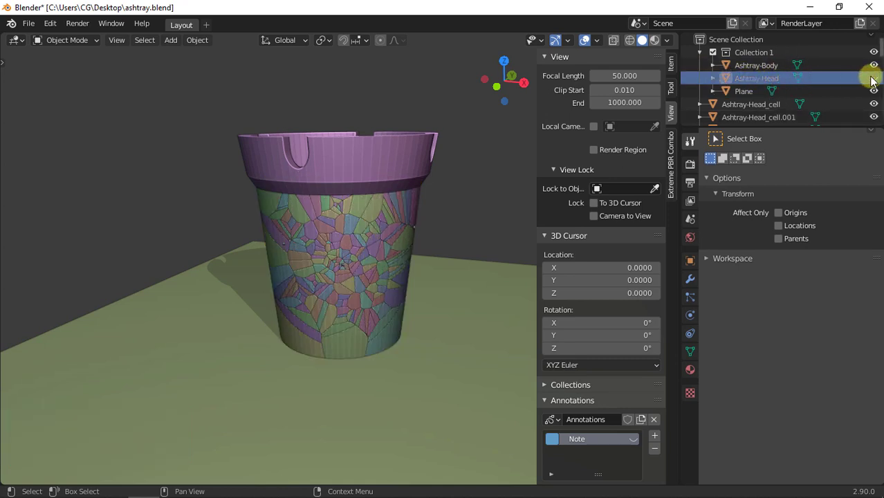
key(n)
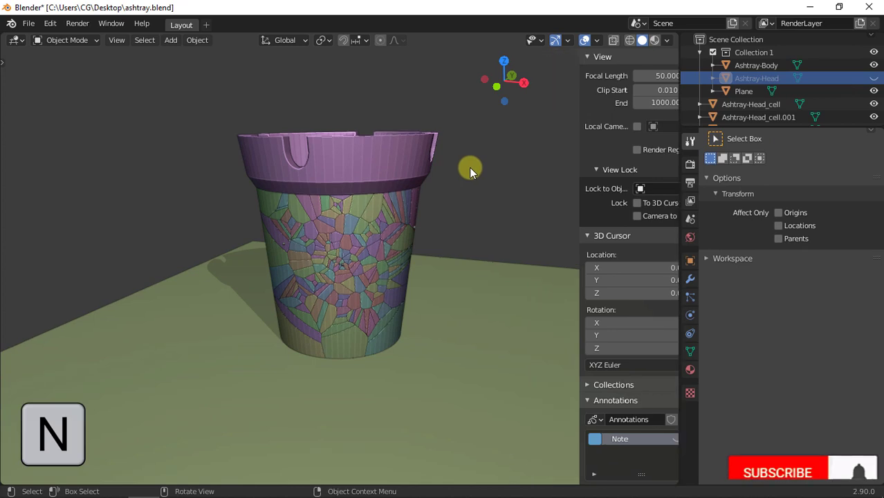
Step: Split off a second area beneath the 3D viewport and change it to a Timeline
middle_drag(449, 267, 483, 251)
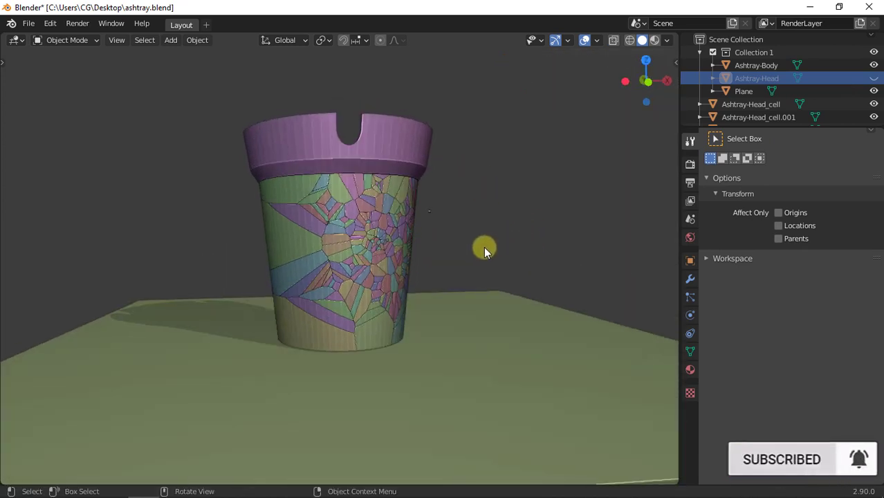
drag(6, 483, 6, 429)
click(15, 436)
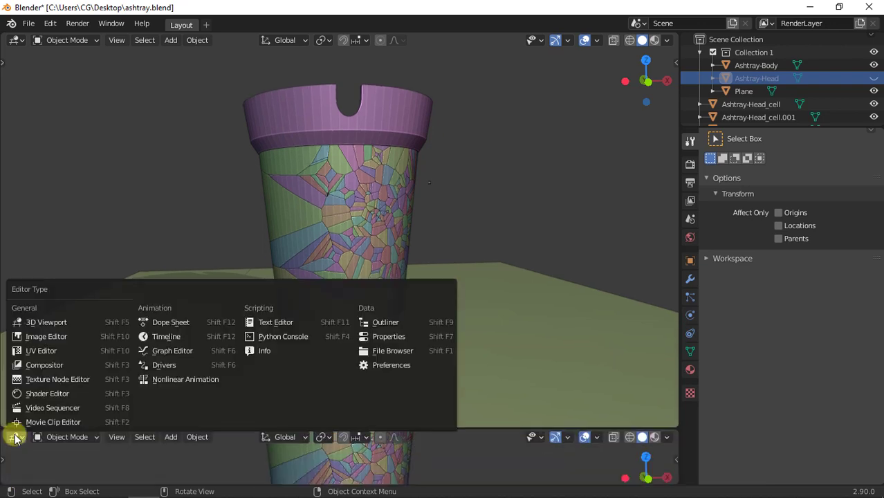
click(166, 337)
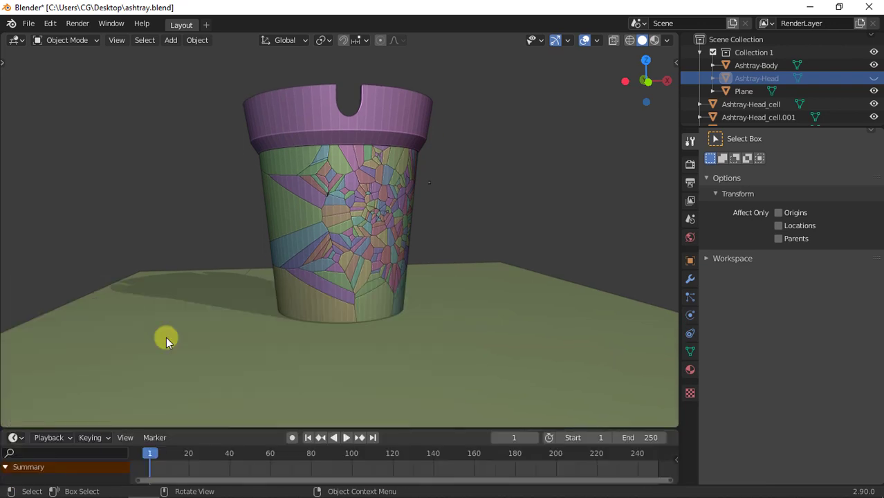
Step: Add rigid body physics to the ground plane and set its type to Passive
click(166, 337)
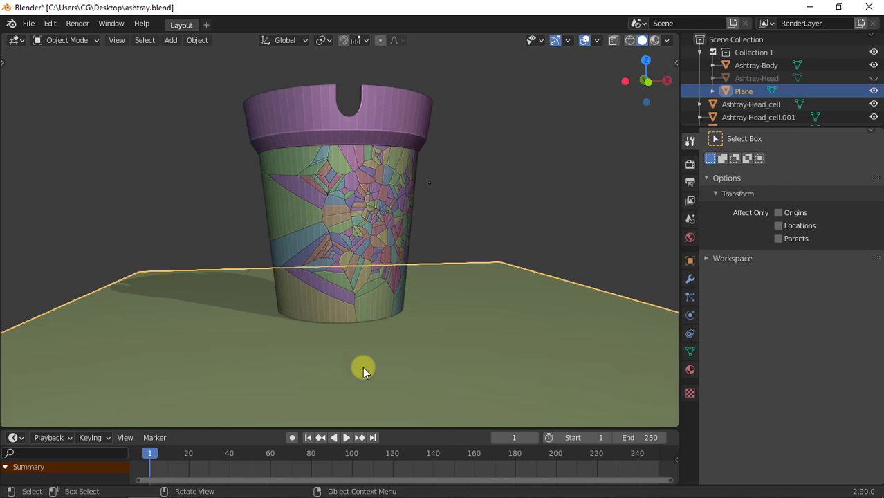
click(690, 316)
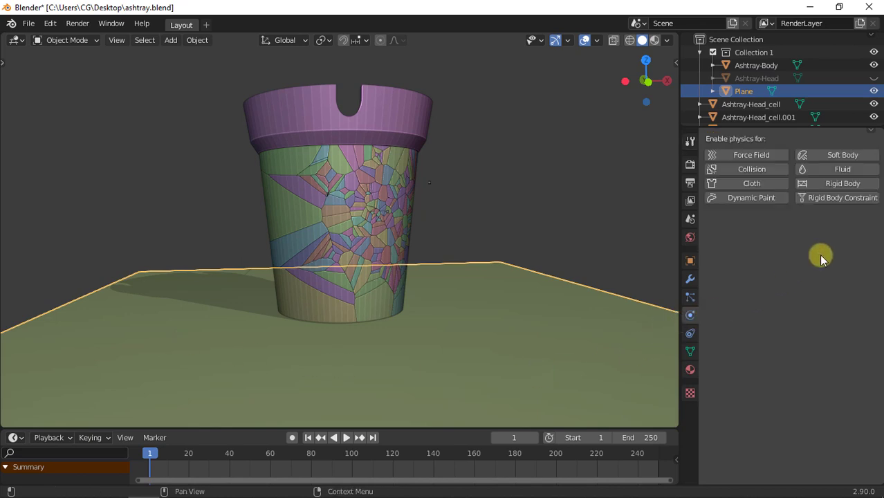
click(843, 184)
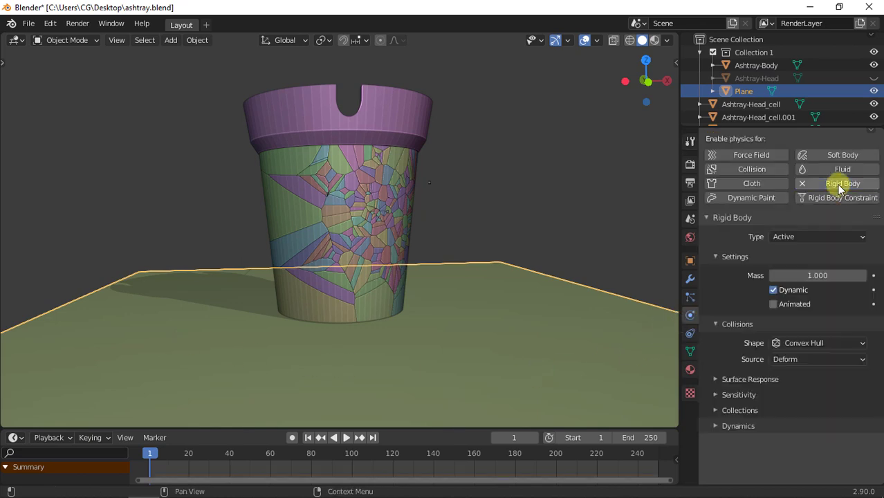
click(810, 238)
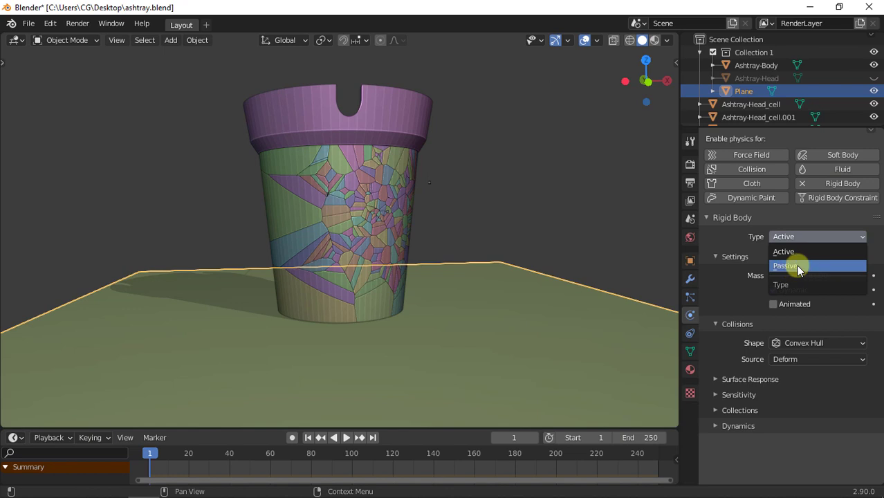
click(797, 265)
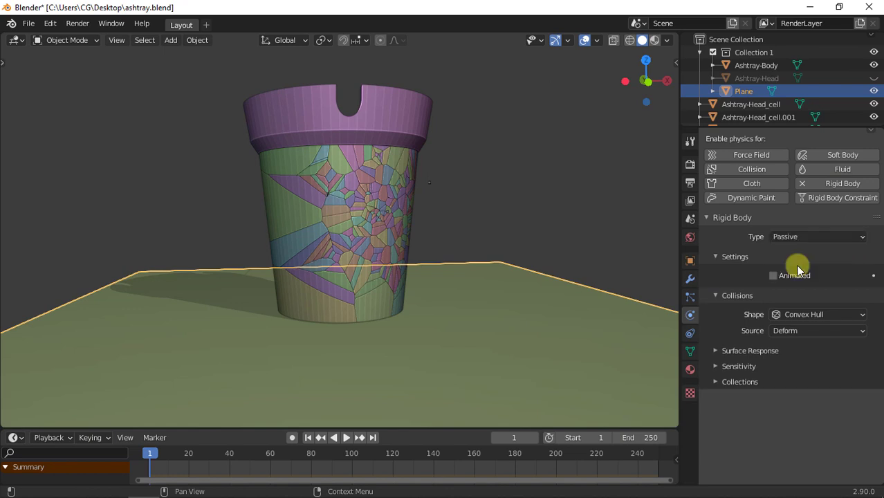
Step: Show the selectability toggles in the Outliner and make the ground Plane unselectable in the viewport
click(870, 34)
click(853, 40)
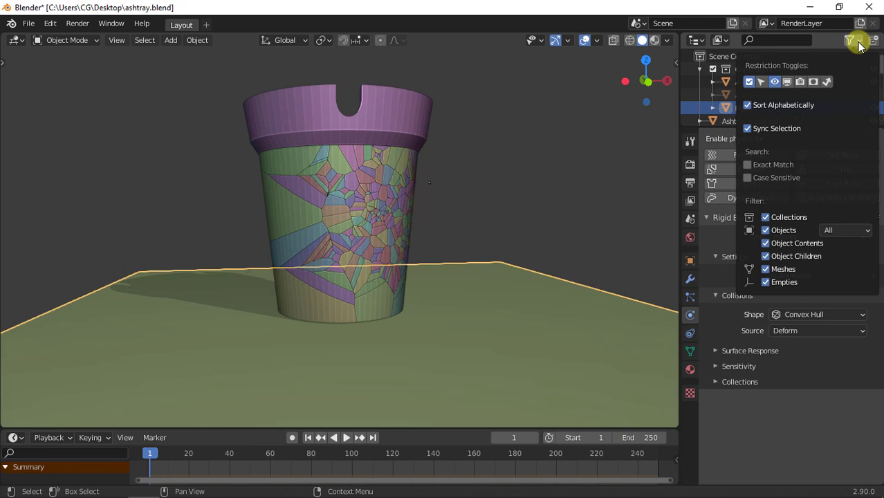
click(763, 83)
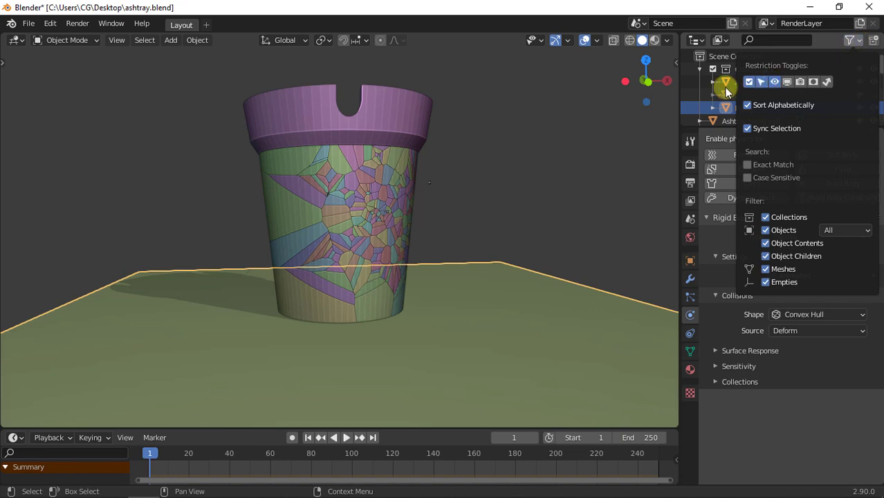
click(860, 108)
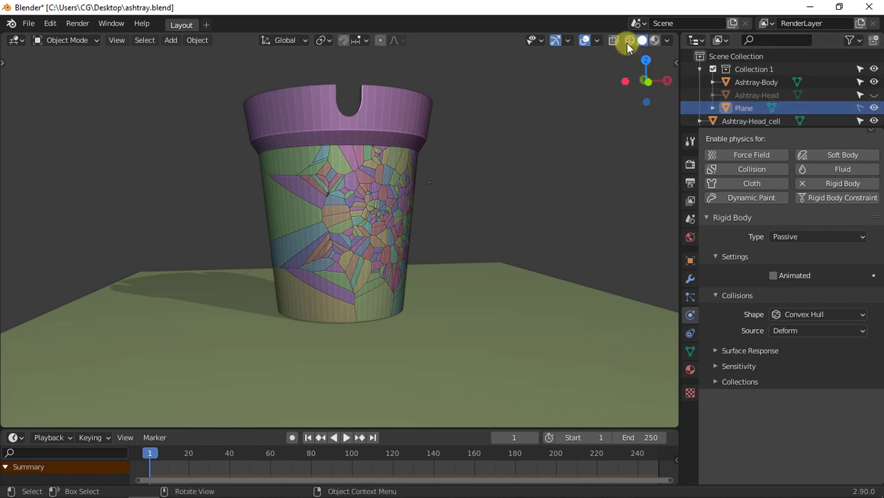
Step: Select Ashtray-Body and all the fractured cells through wireframe view, return to solid shading and add Active rigid bodies to them
click(629, 40)
drag(217, 78, 479, 339)
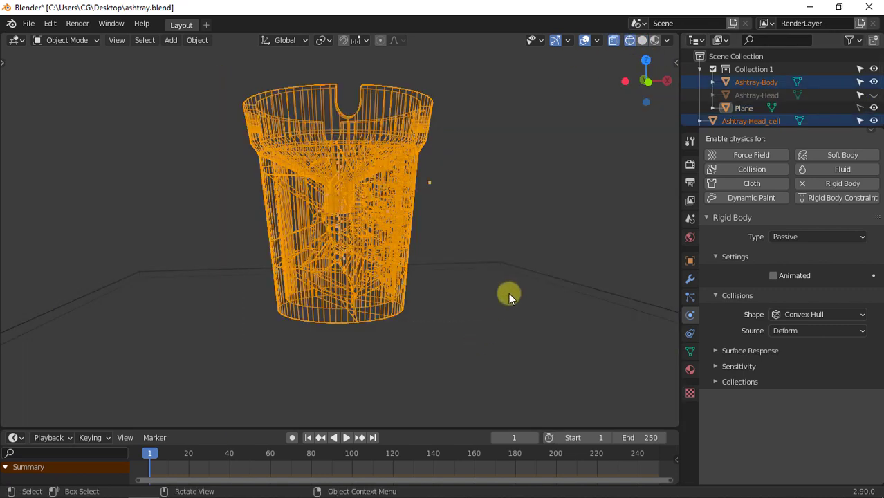
click(643, 40)
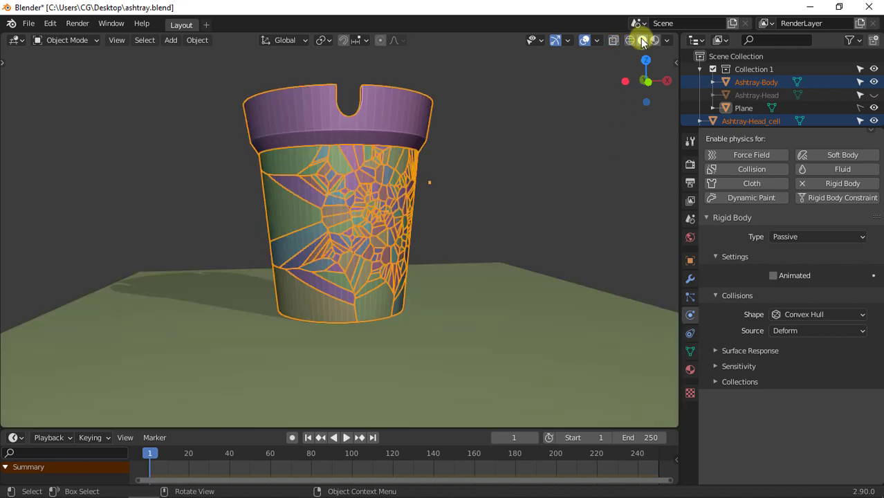
click(197, 41)
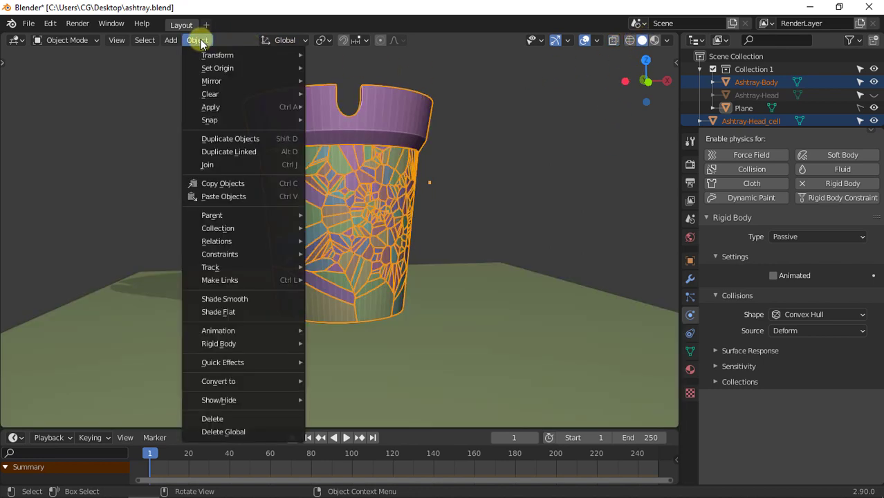
mouse_move(267, 342)
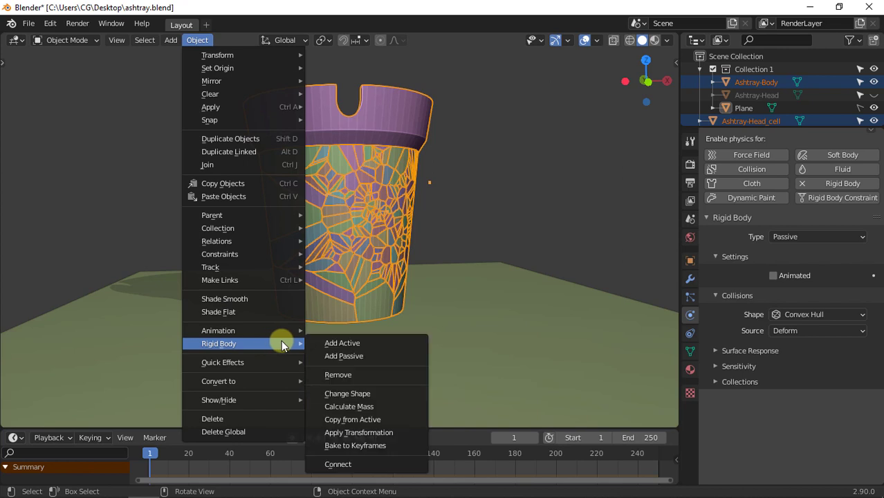
click(353, 345)
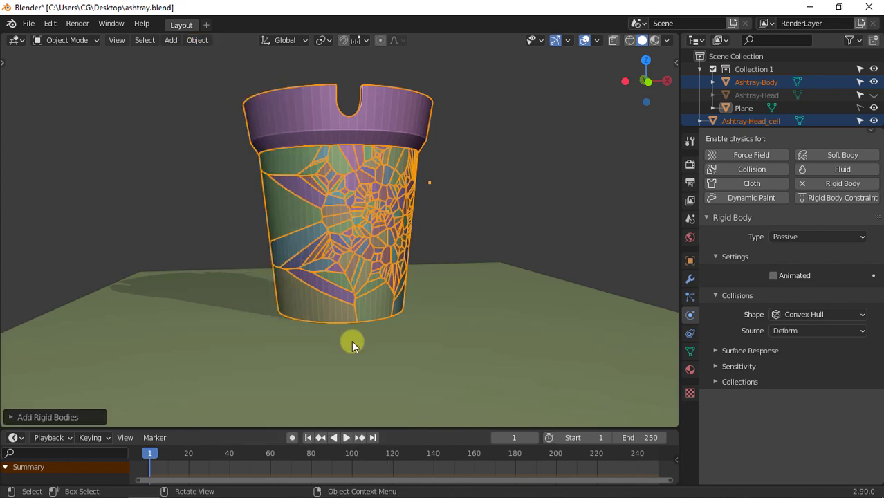
Step: Check the rigid body settings on several individual fracture pieces of the cup
click(370, 206)
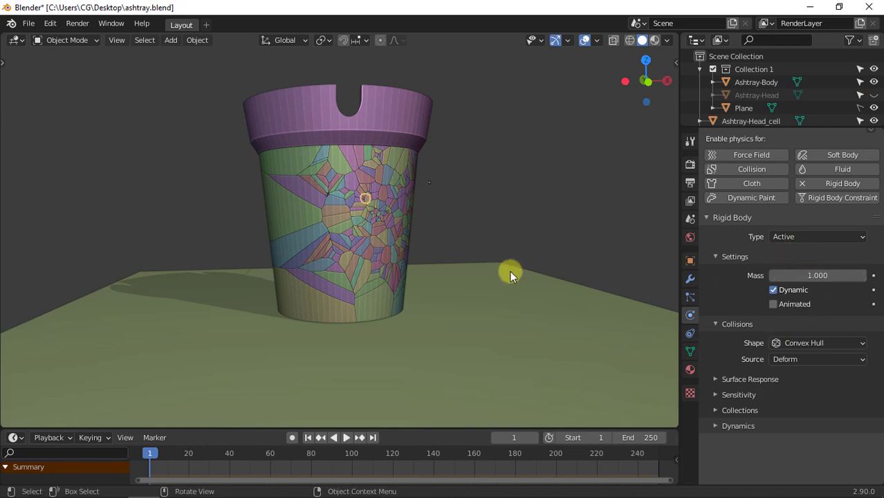
click(341, 229)
click(358, 260)
click(371, 256)
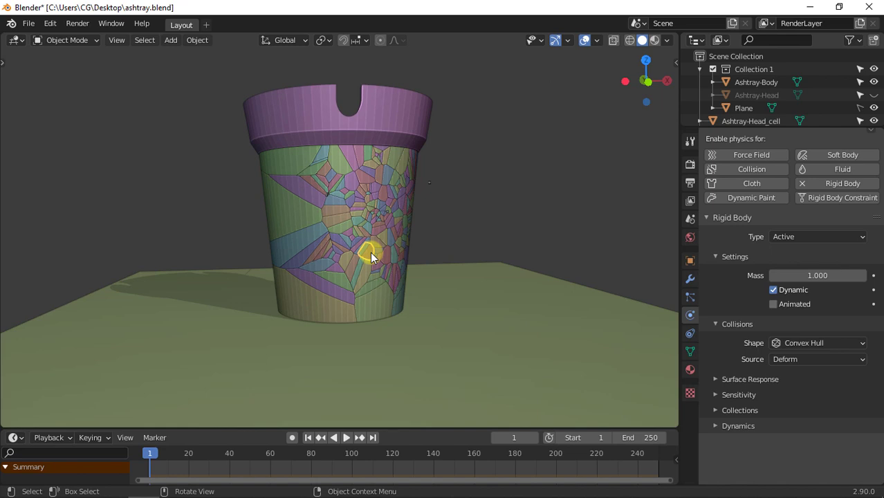
Step: Play the rigid body simulation, examine the fallen pieces on the ground and return to frame 1
click(346, 438)
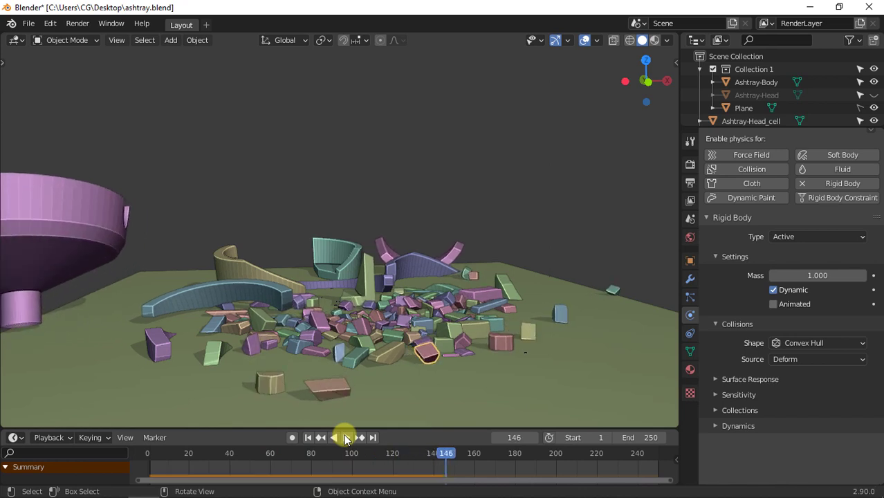
middle_drag(489, 270, 441, 315)
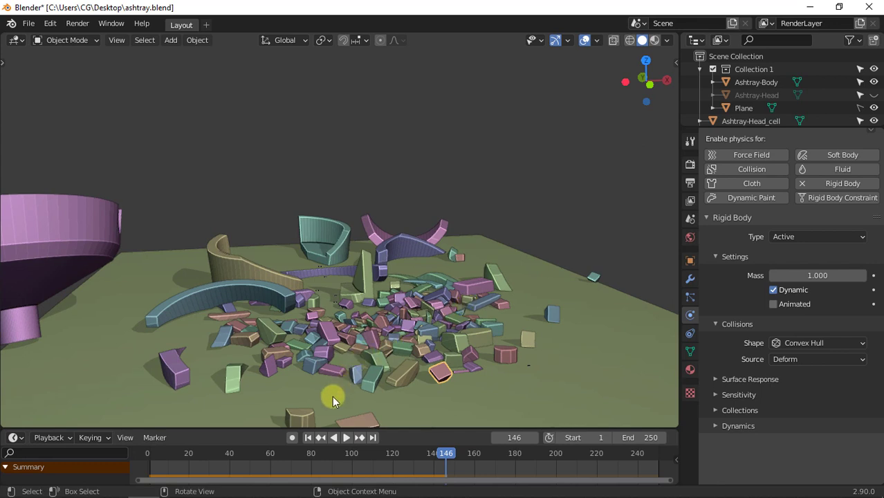
click(308, 438)
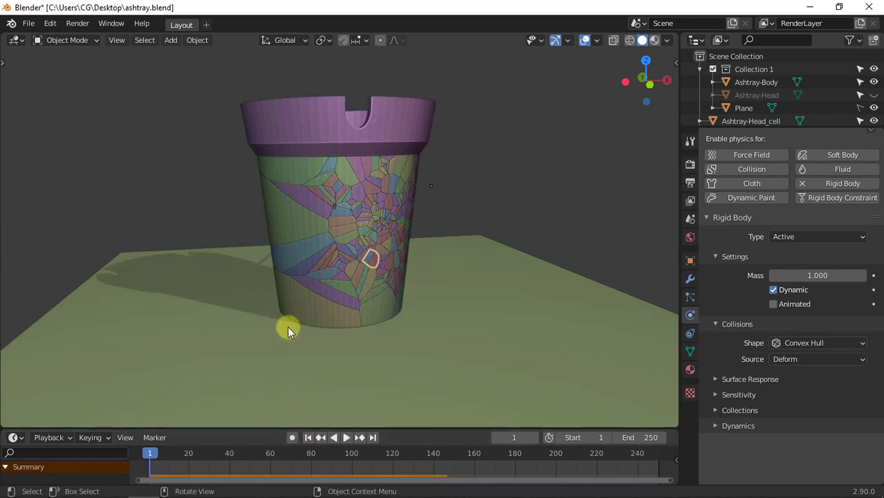
Step: Select the whole fractured ashtray and raise it along global Z so it floats above the ground plane
drag(212, 68, 484, 329)
key(g)
key(z)
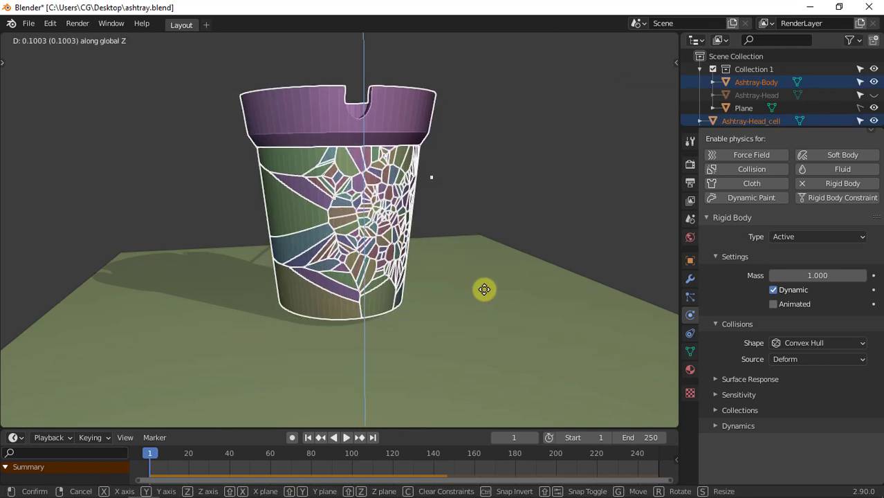
click(484, 254)
middle_drag(483, 254, 460, 226)
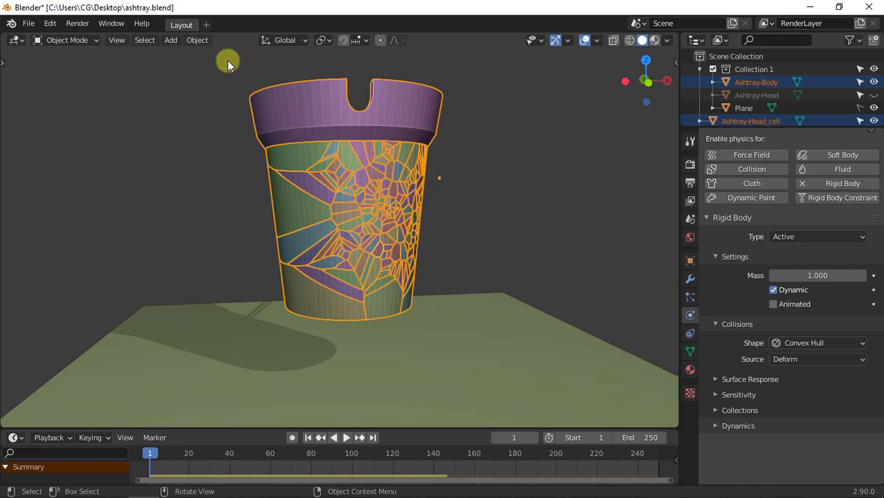
Step: Connect the selected ashtray pieces with rigid body constraints
click(197, 39)
mouse_move(247, 344)
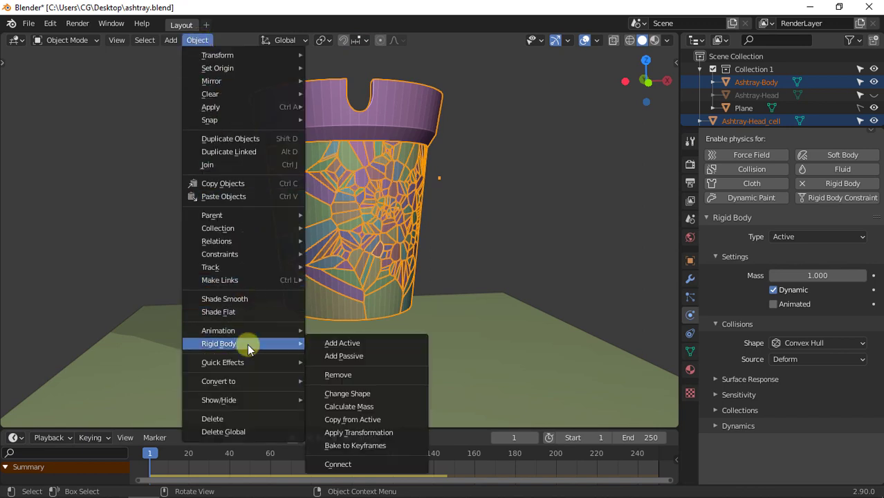
click(350, 469)
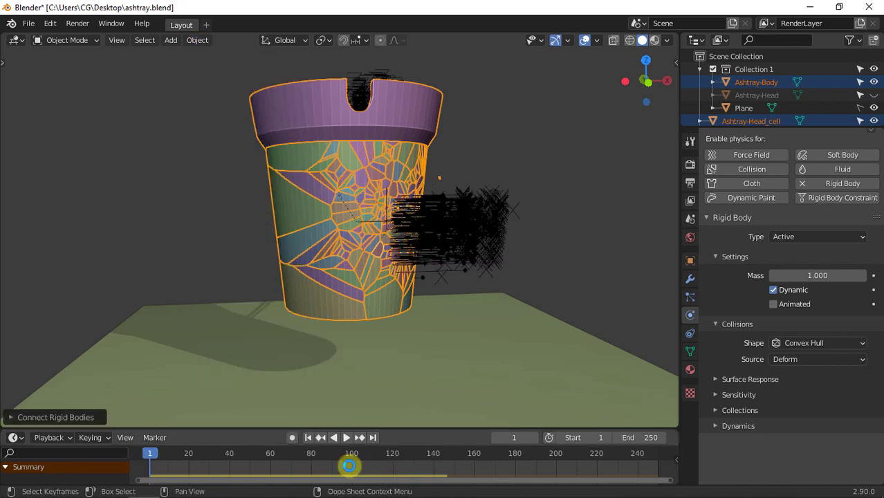
Step: Hide all mesh objects temporarily, select all the constraint empties and make the meshes visible again
click(533, 39)
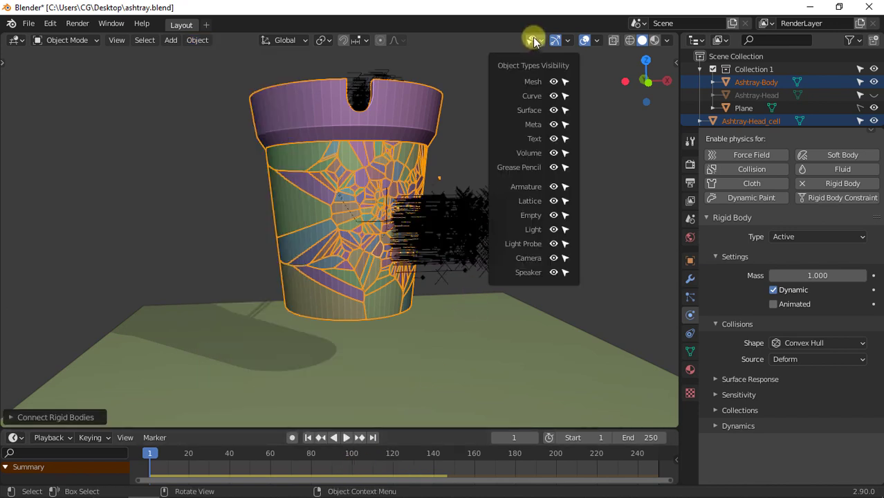
click(554, 82)
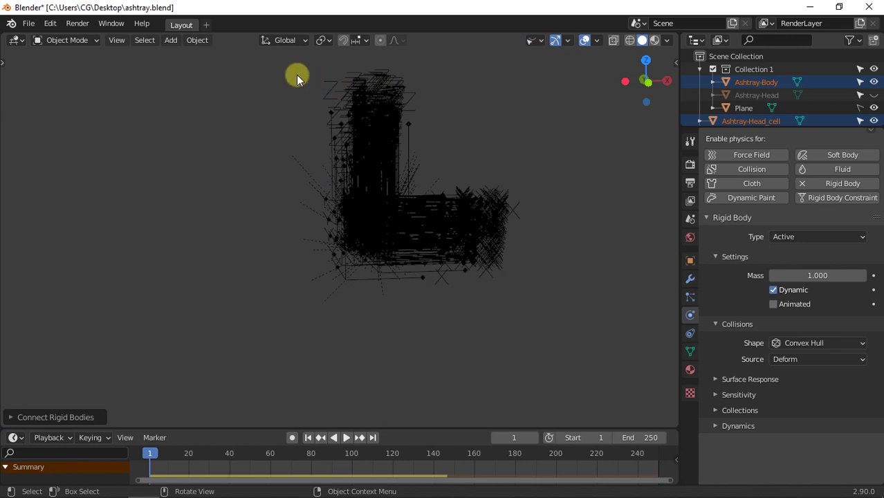
drag(287, 67, 559, 333)
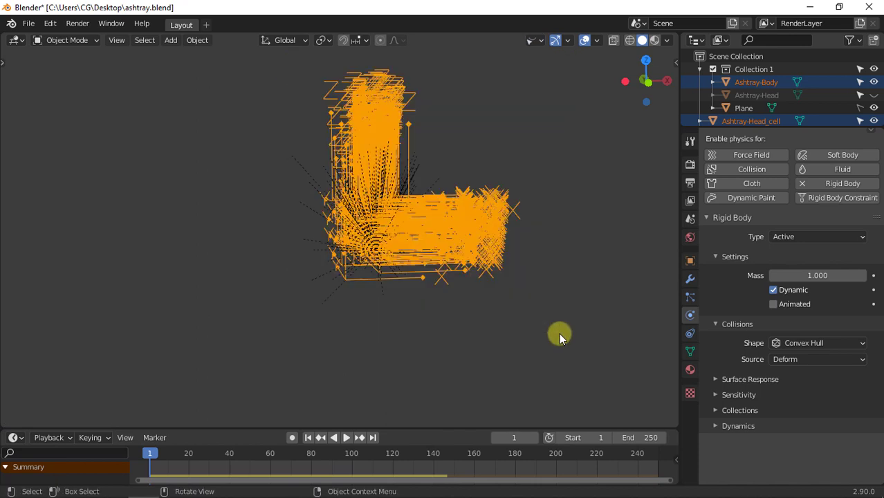
click(531, 41)
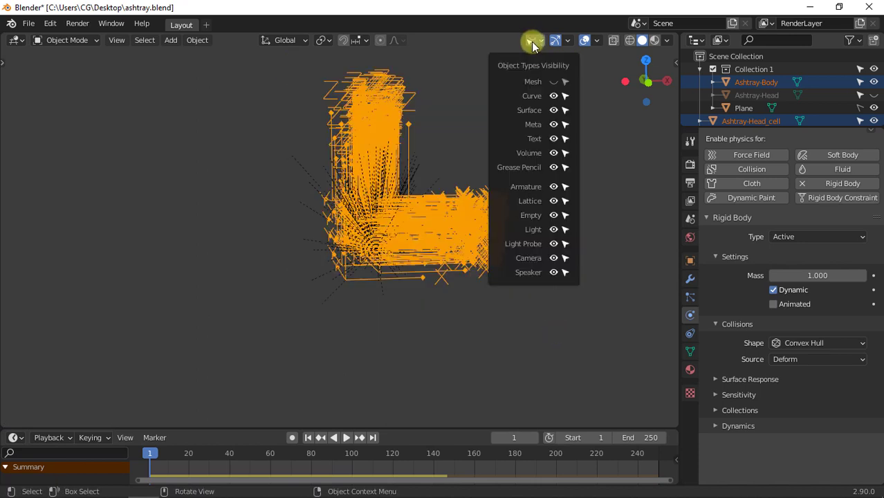
click(554, 82)
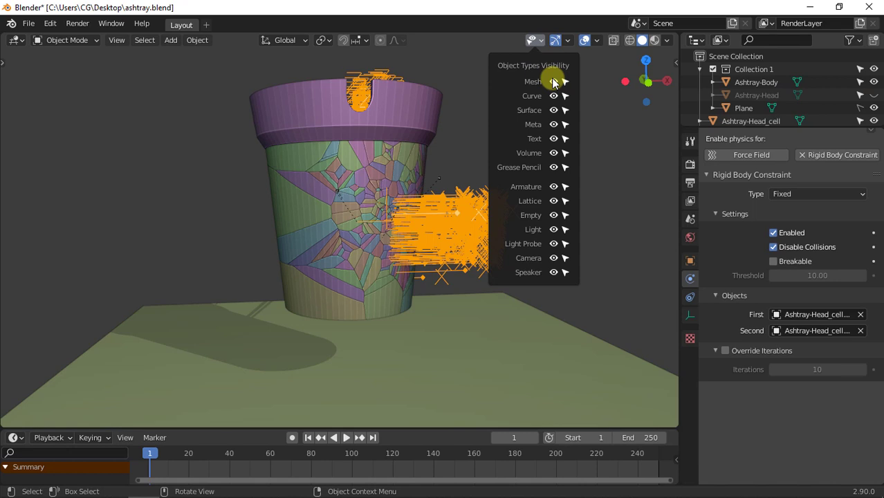
Step: Make the active constraint Breakable with a threshold of 5, copying both settings to all selected constraints
click(774, 263)
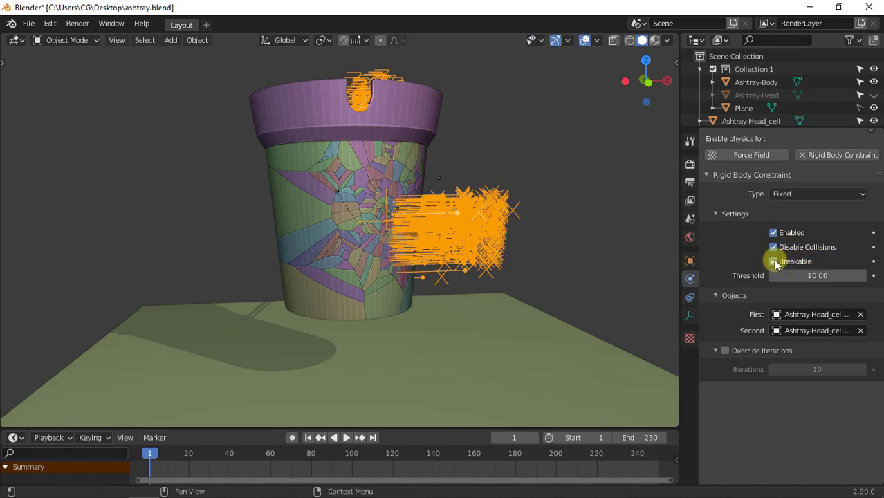
right_click(775, 263)
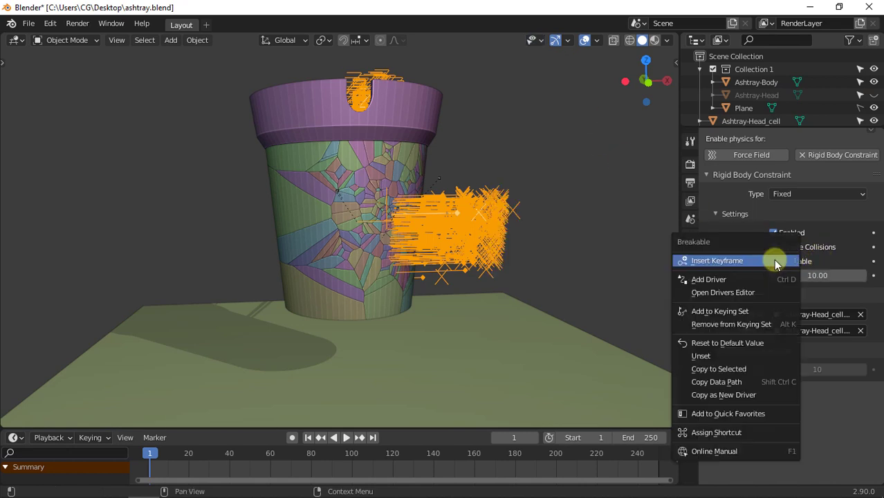
click(726, 371)
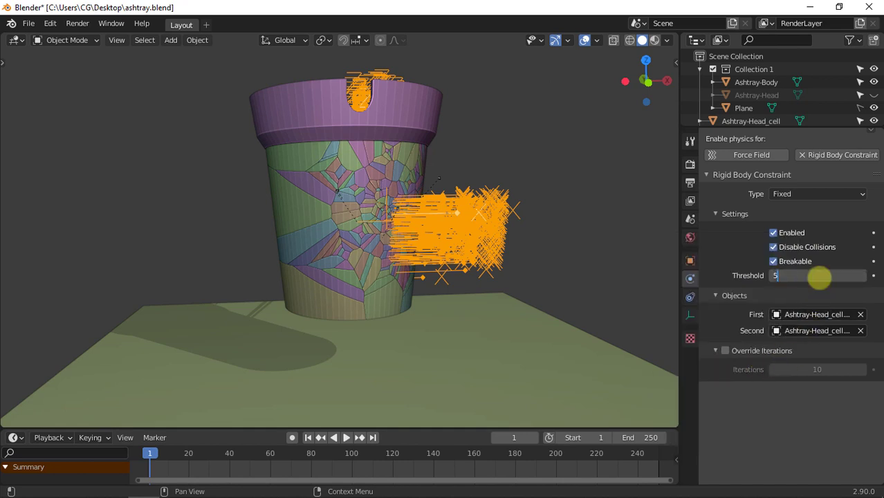
right_click(819, 278)
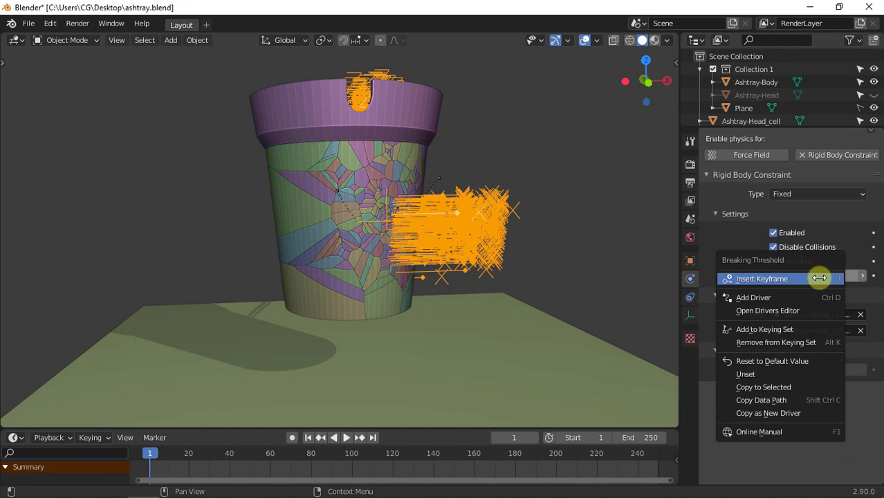
click(775, 389)
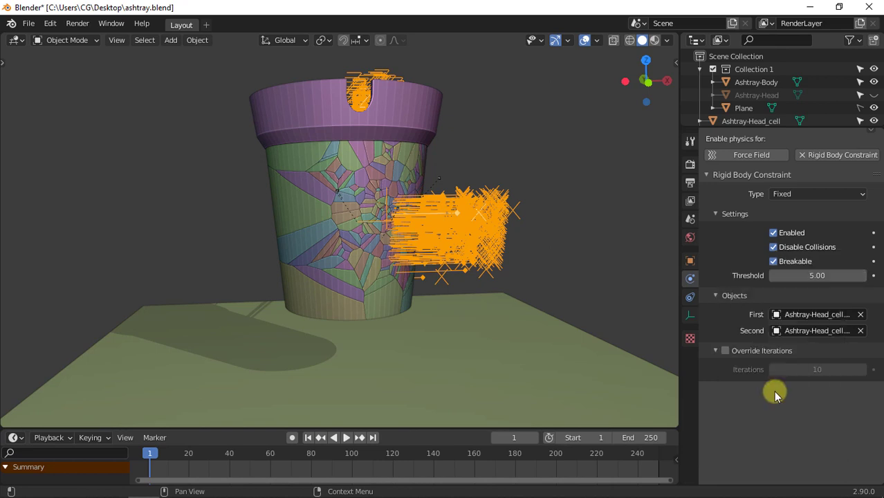
Step: Turn off the viewport overlays, play the constrained simulation, inspect the collapse from several angles and return to frame 1
click(585, 43)
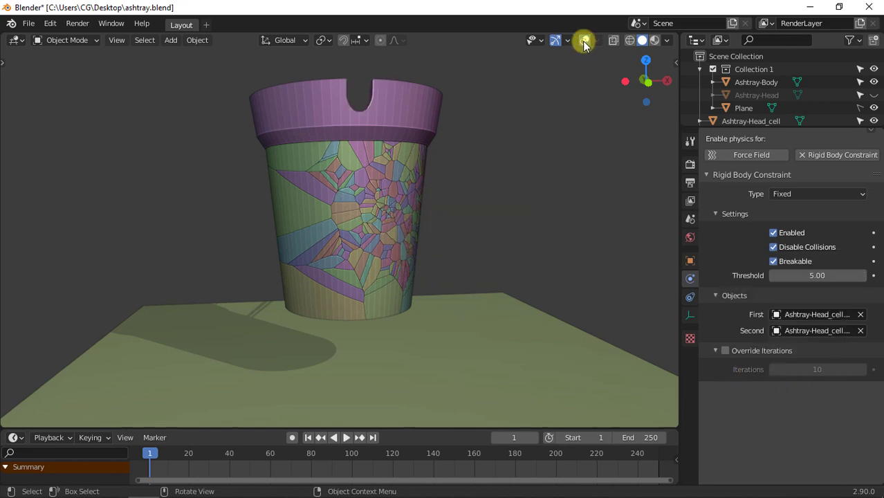
click(347, 438)
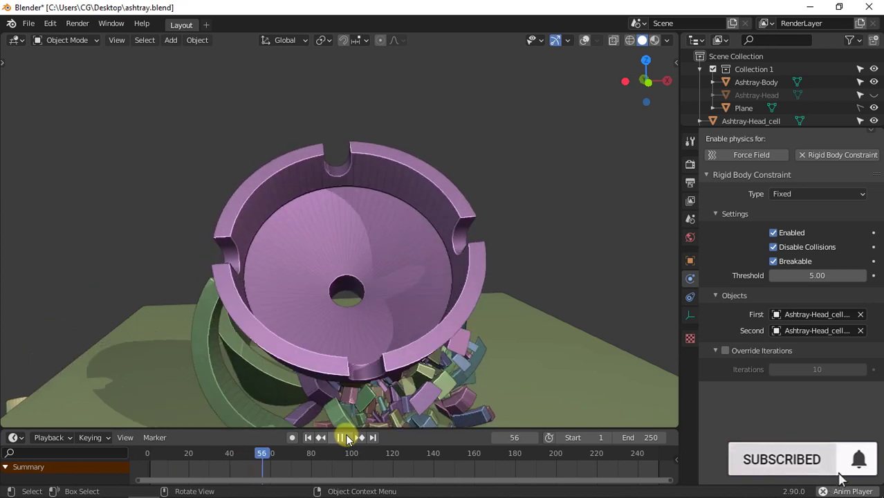
click(346, 438)
middle_drag(532, 316, 442, 277)
mouse_move(303, 321)
middle_down()
mouse_move(286, 304)
mouse_move(293, 329)
middle_up()
middle_drag(304, 300, 304, 300)
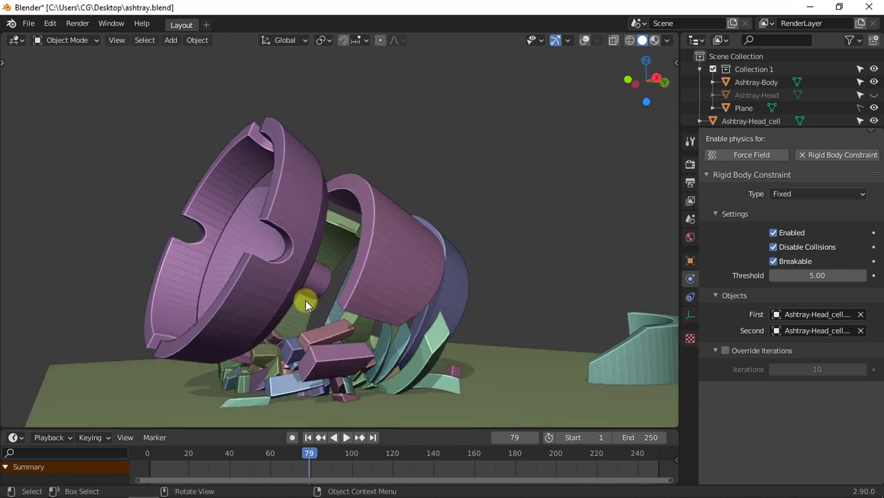
click(346, 437)
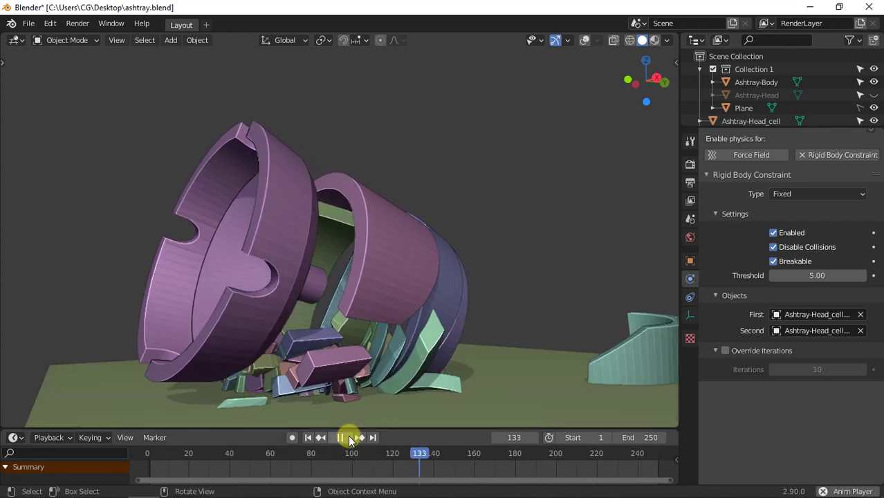
click(342, 437)
click(310, 437)
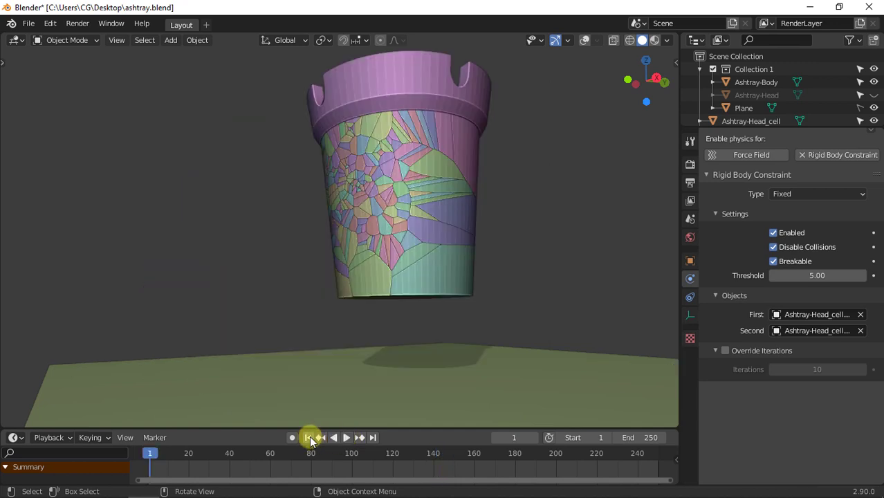
Step: Turn the overlays back on and delete the constraint empties, replaying the simulation to inspect the scattered pieces
click(587, 40)
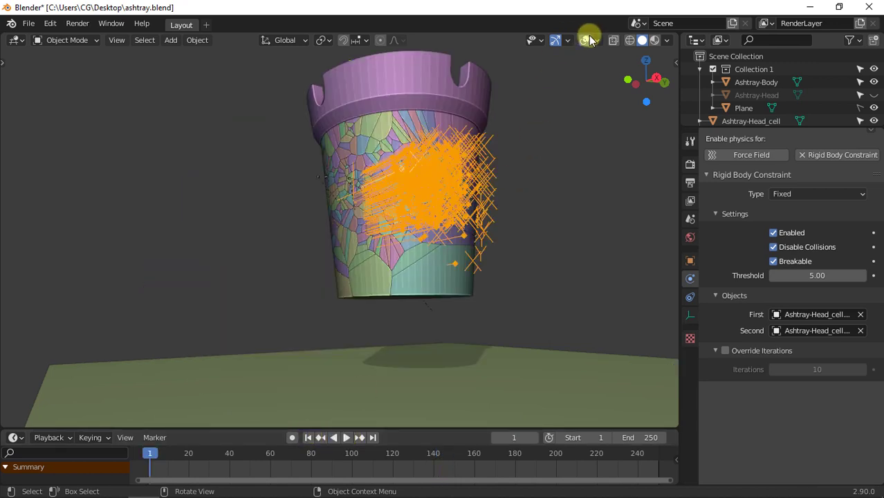
click(459, 189)
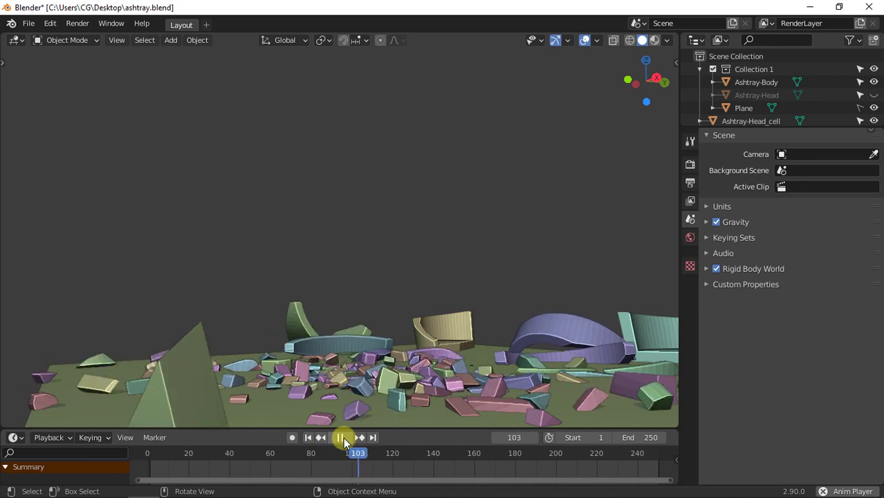
middle_drag(335, 341, 459, 282)
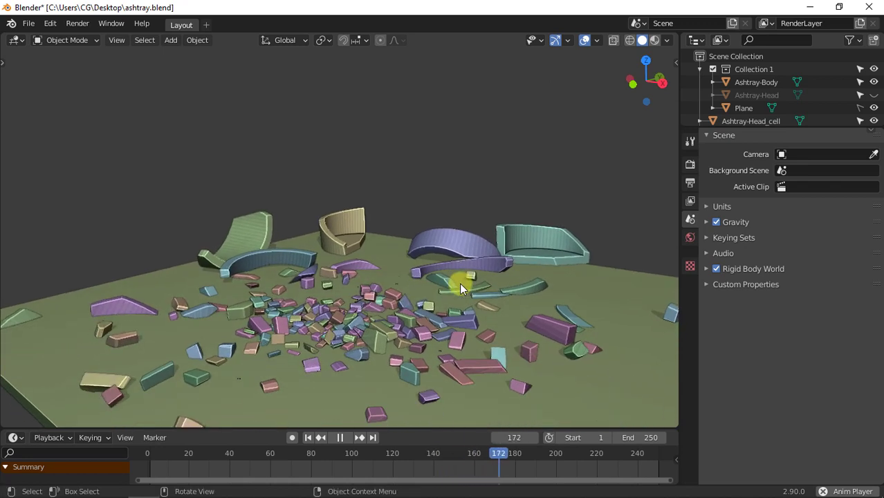